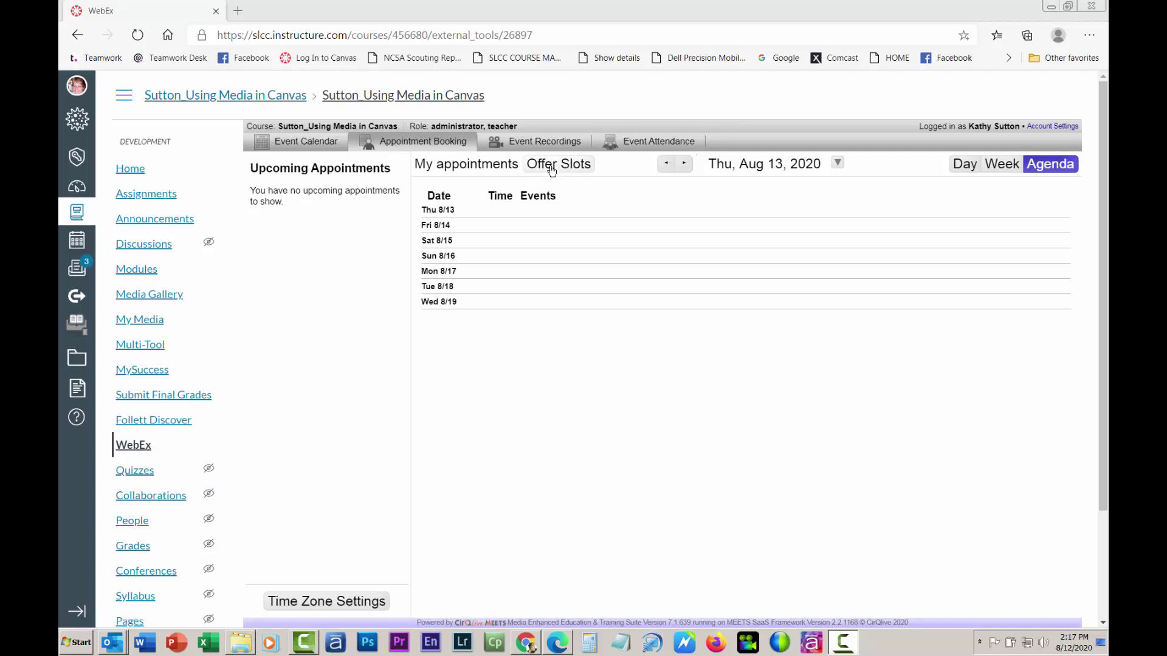
Step: Start new appointment slots repeating daily on Monday, Wednesday and Friday only
click(550, 170)
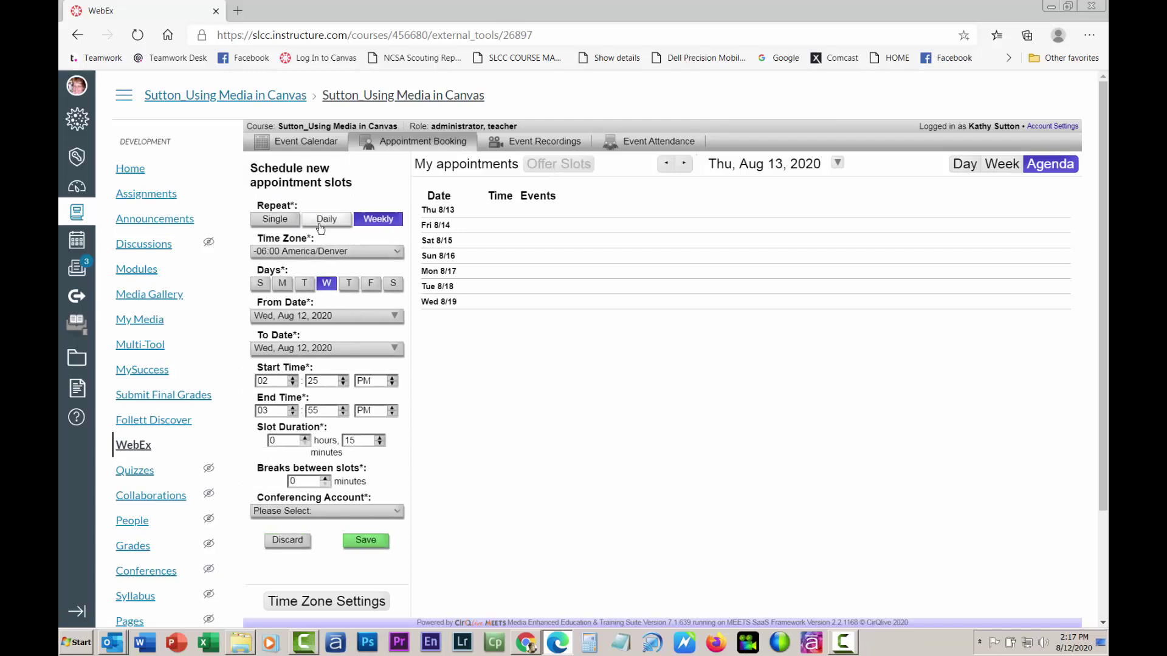
click(326, 220)
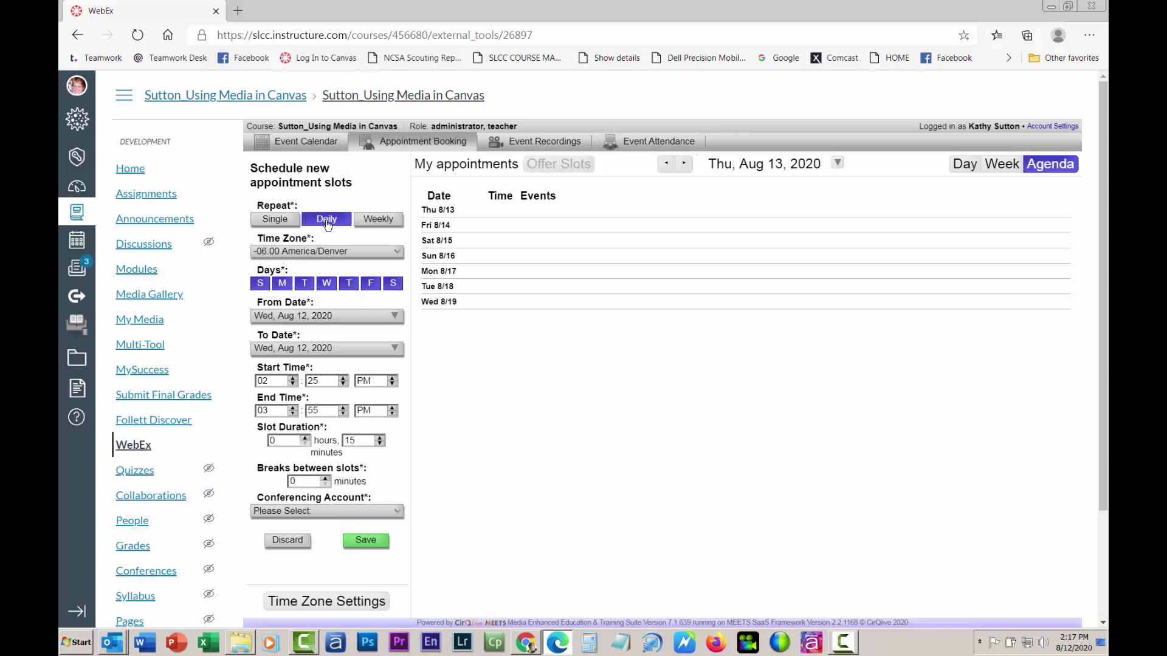
click(260, 283)
click(306, 284)
click(349, 283)
click(393, 285)
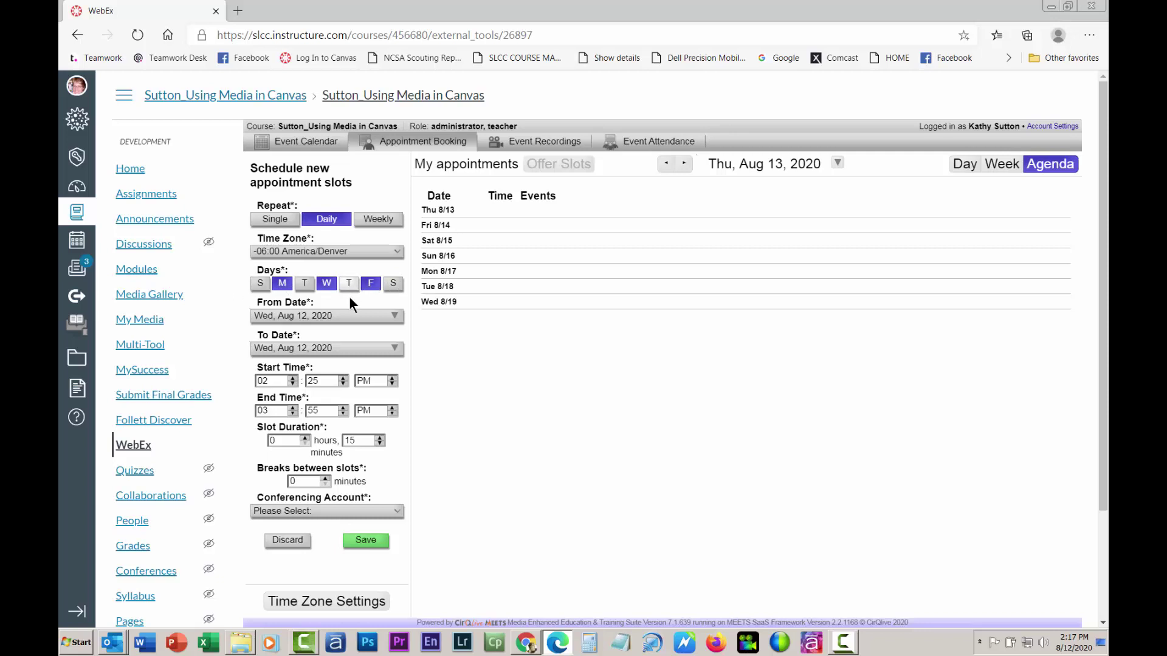
Step: Set the slots' end date to Nov 25, 2020 in the calendar
click(396, 317)
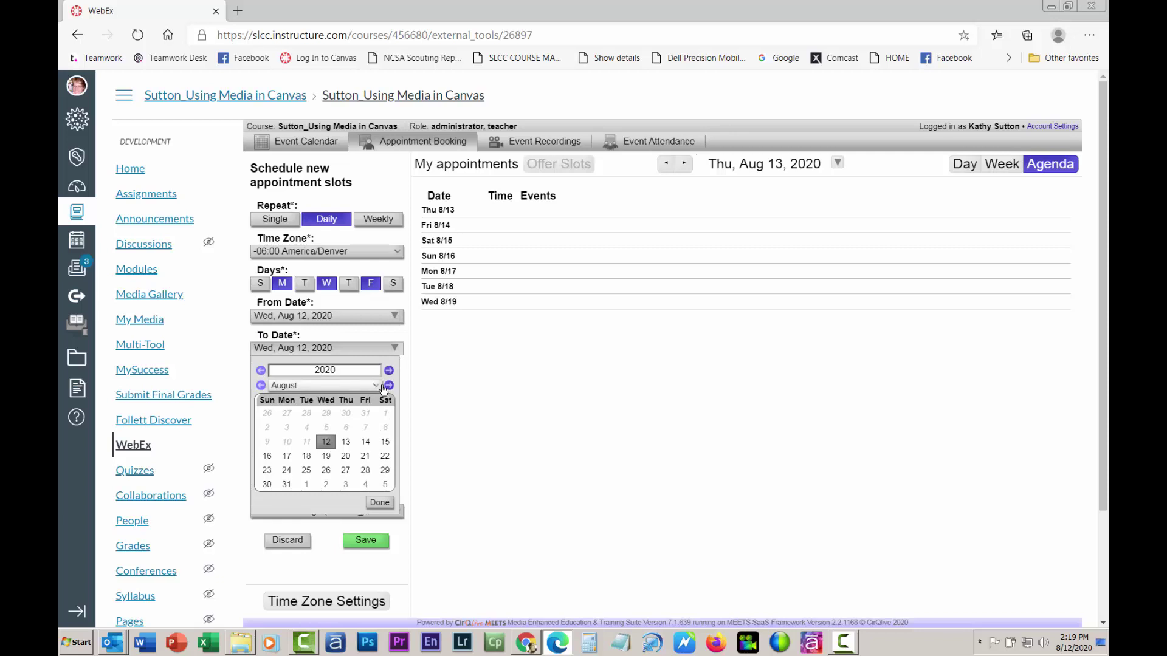
click(389, 385)
click(388, 386)
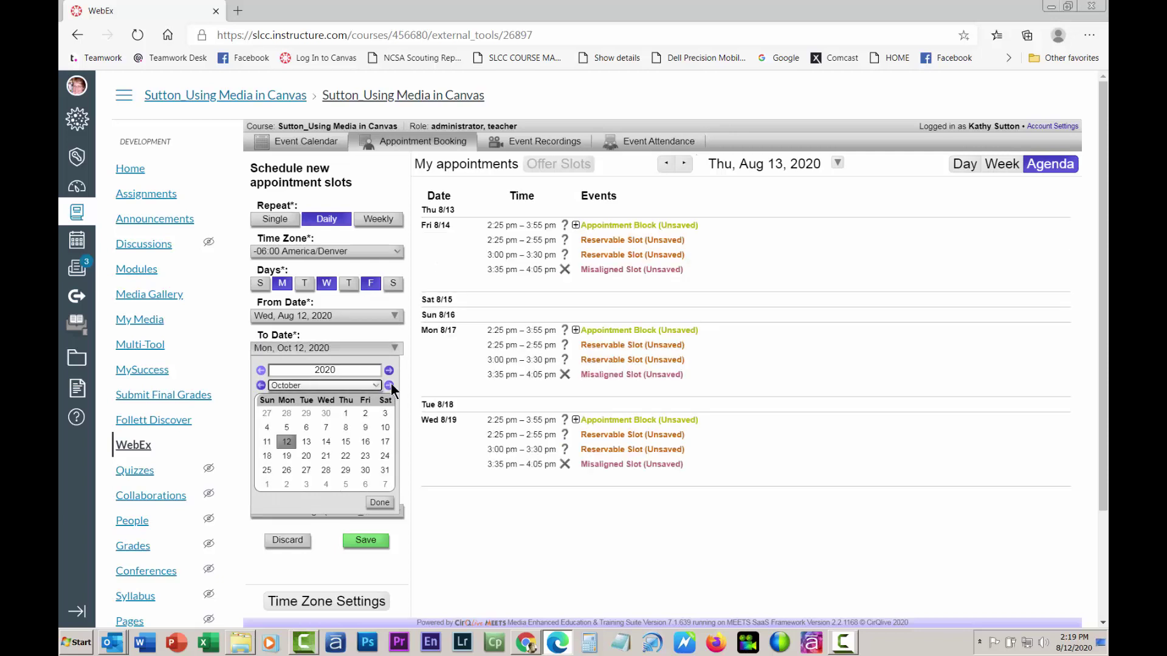
click(389, 385)
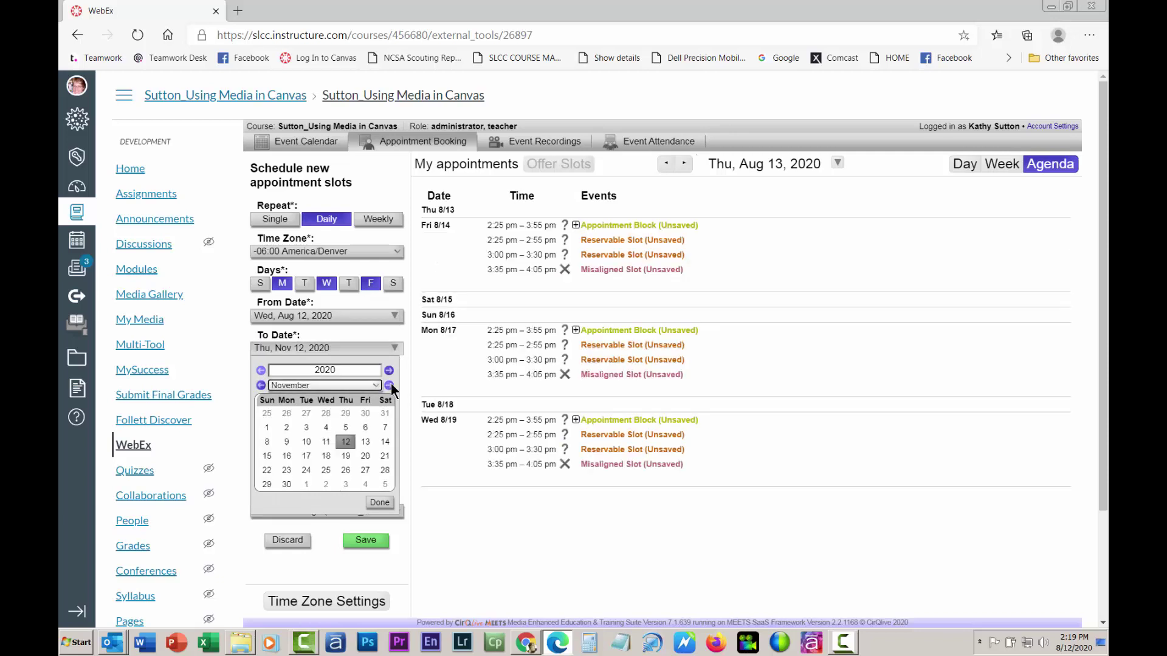
click(327, 471)
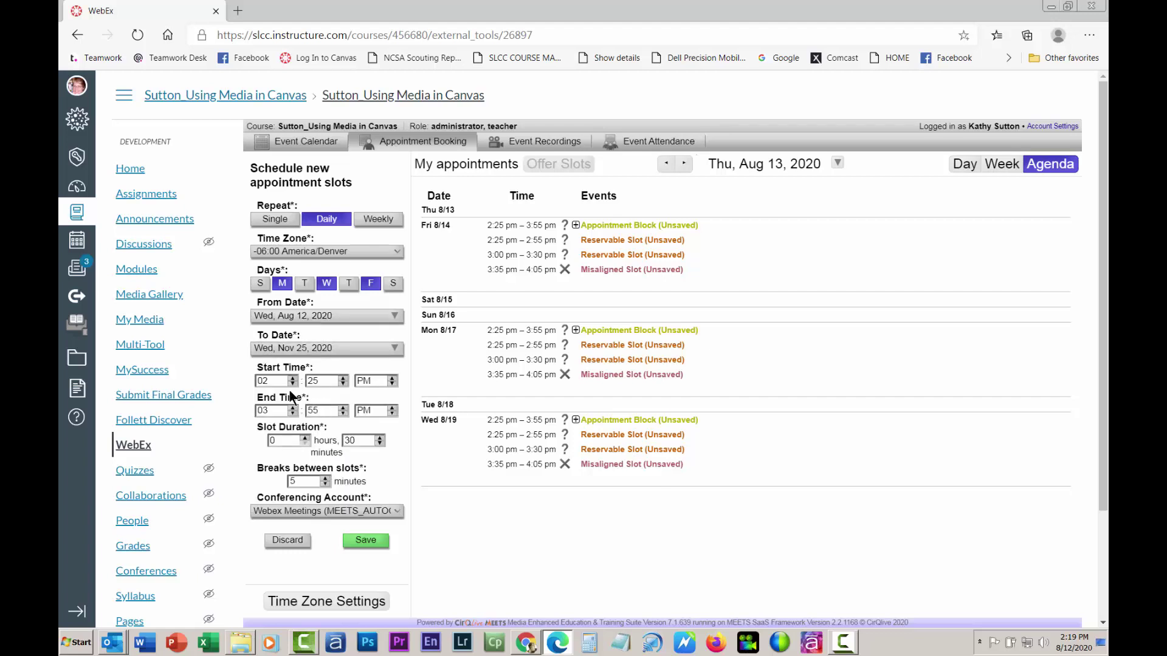
Step: Set the slot start time to 02:00 PM
drag(275, 381, 250, 380)
key(Tab)
text(00)
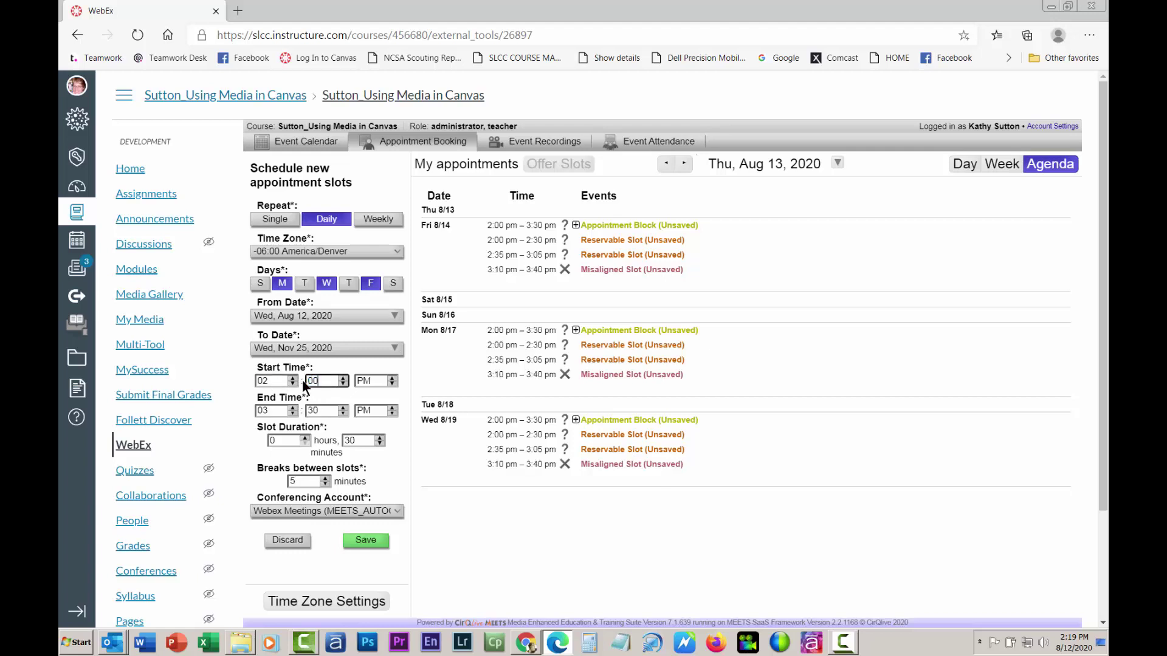
Step: Set the end time to 05:30 PM and save the appointment slots
double_click(269, 411)
text(5)
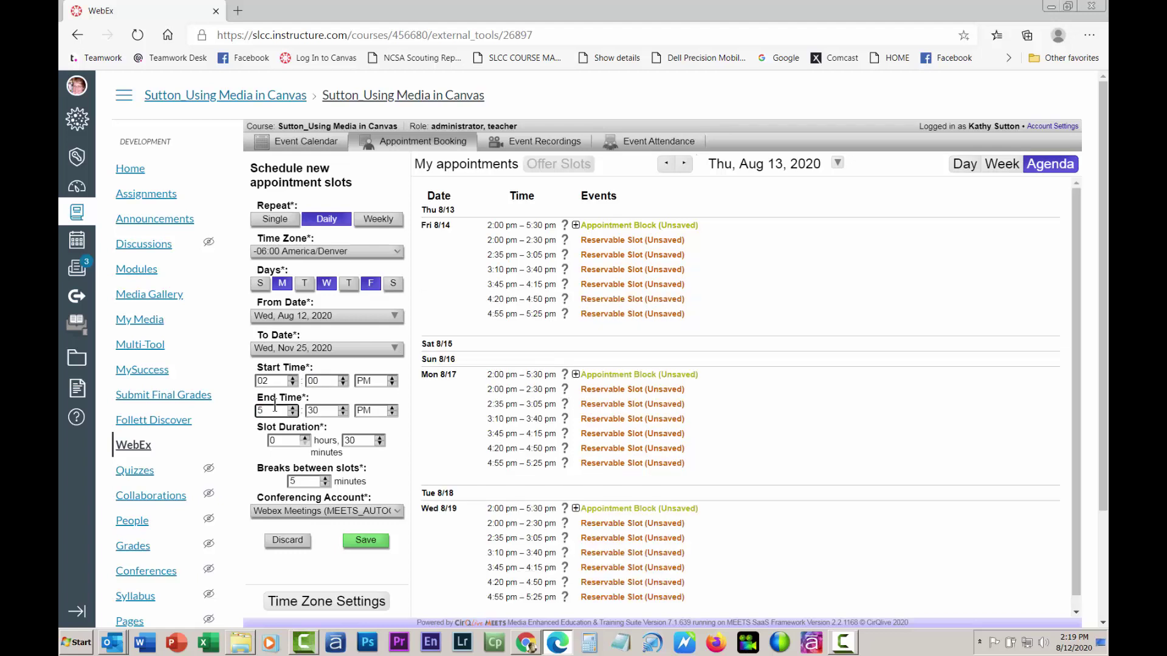
double_click(320, 409)
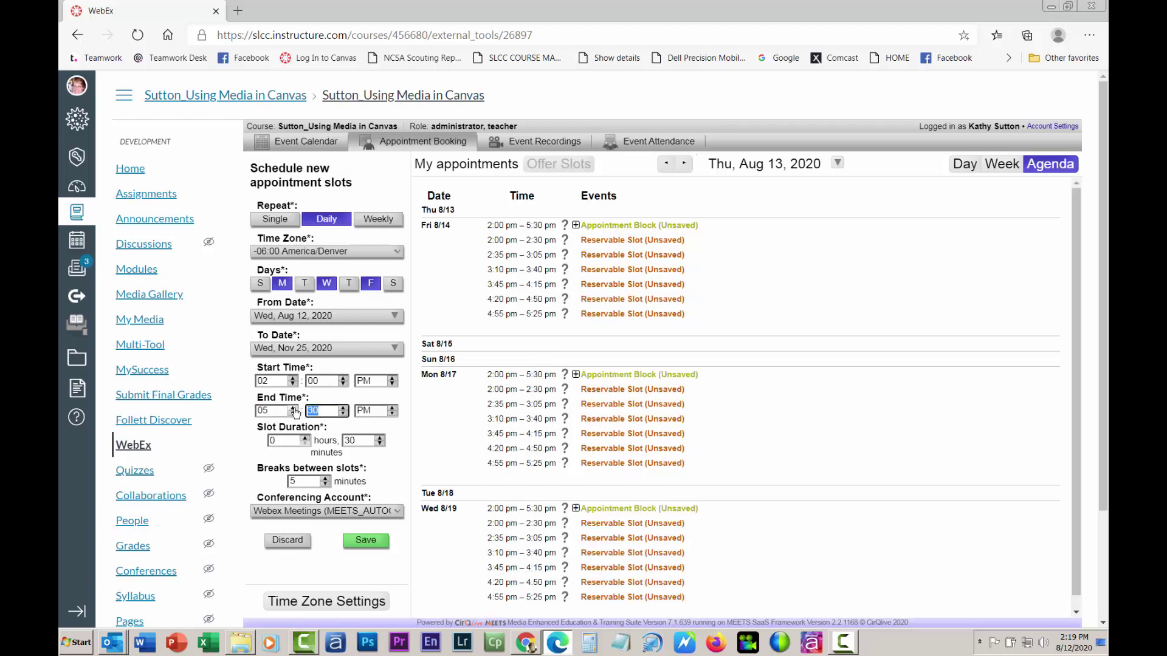
text(00)
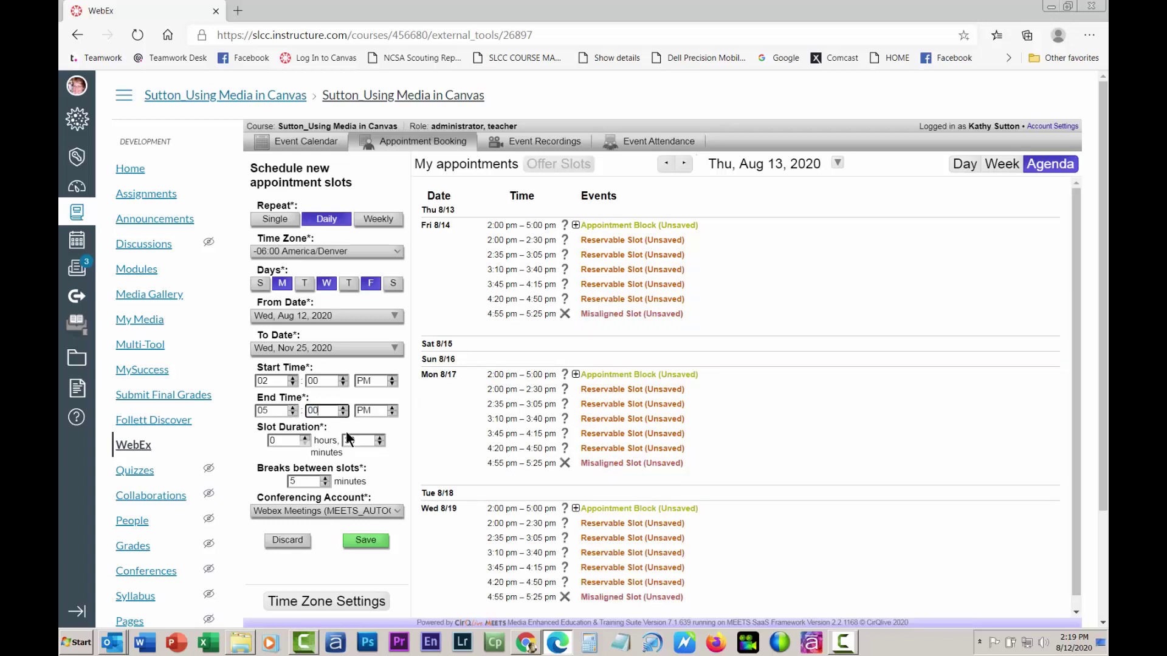
double_click(317, 410)
text(30)
click(246, 451)
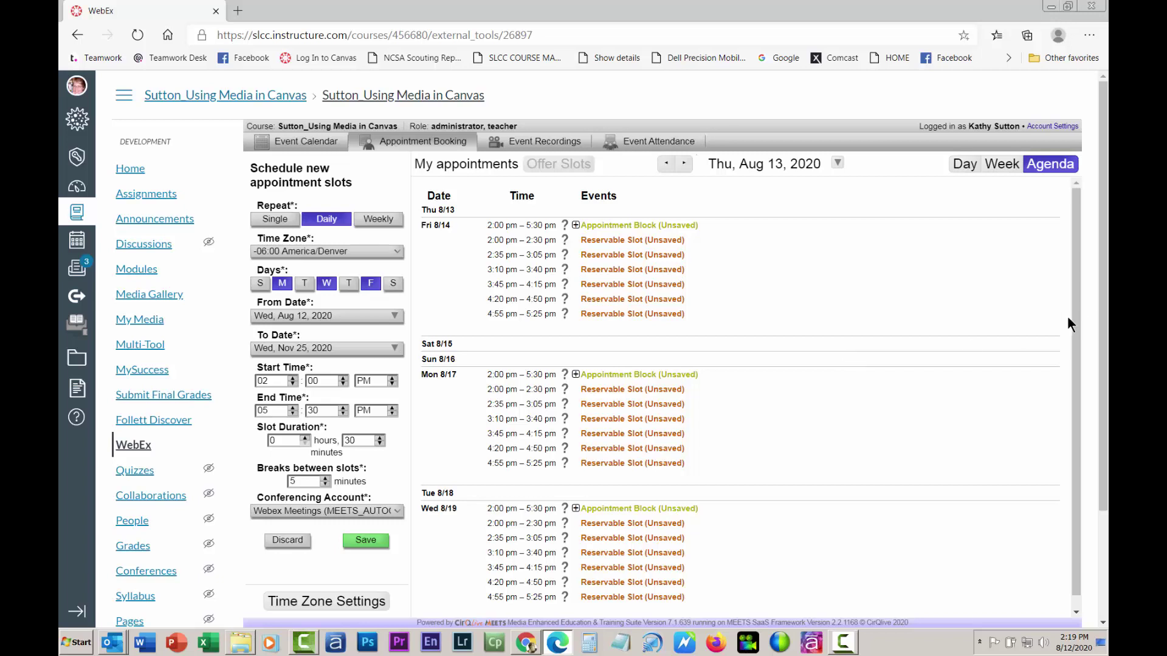
scroll(1074, 328, down, 2)
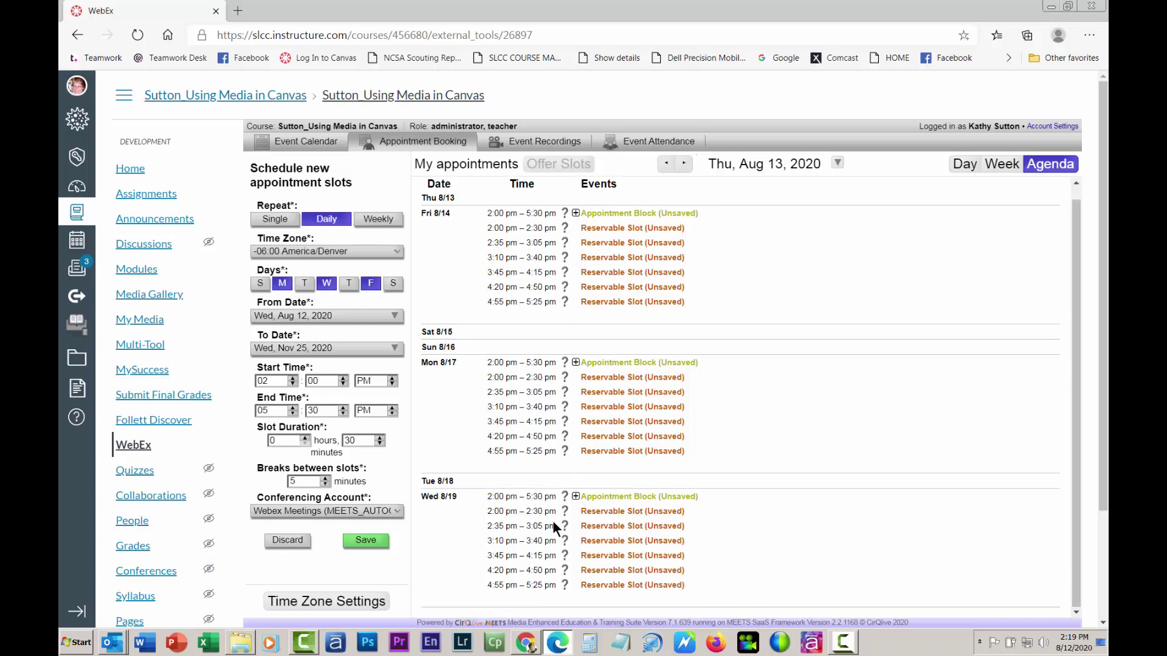
click(365, 540)
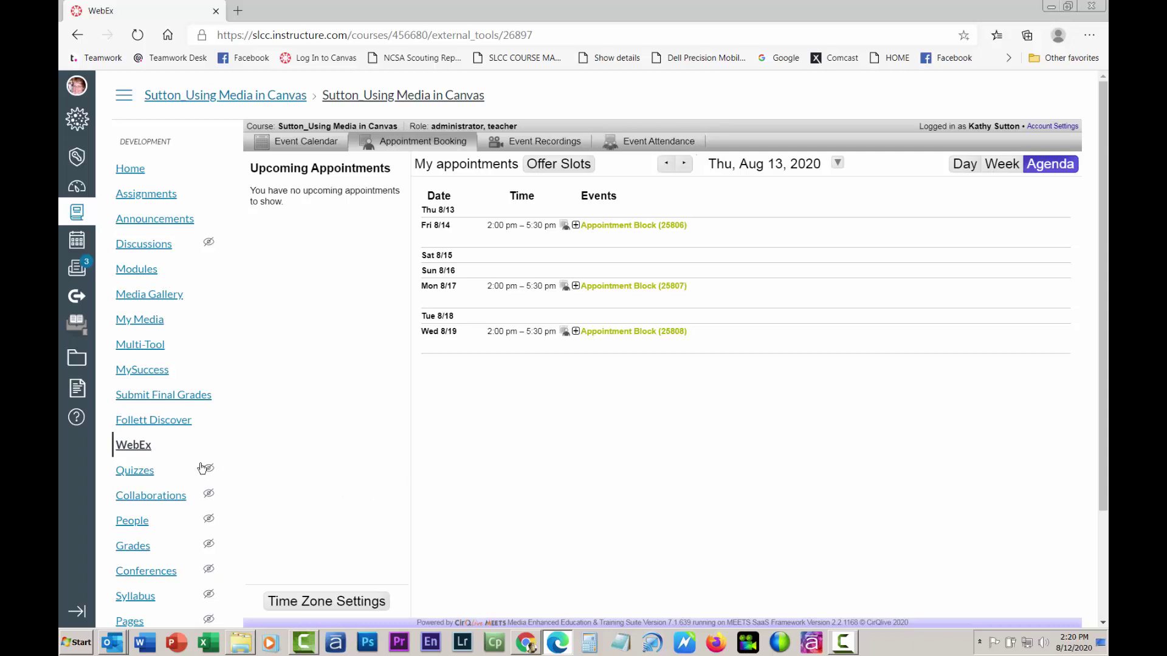
Step: Enter Student View from the course home page and open WebEx as the test student
click(131, 169)
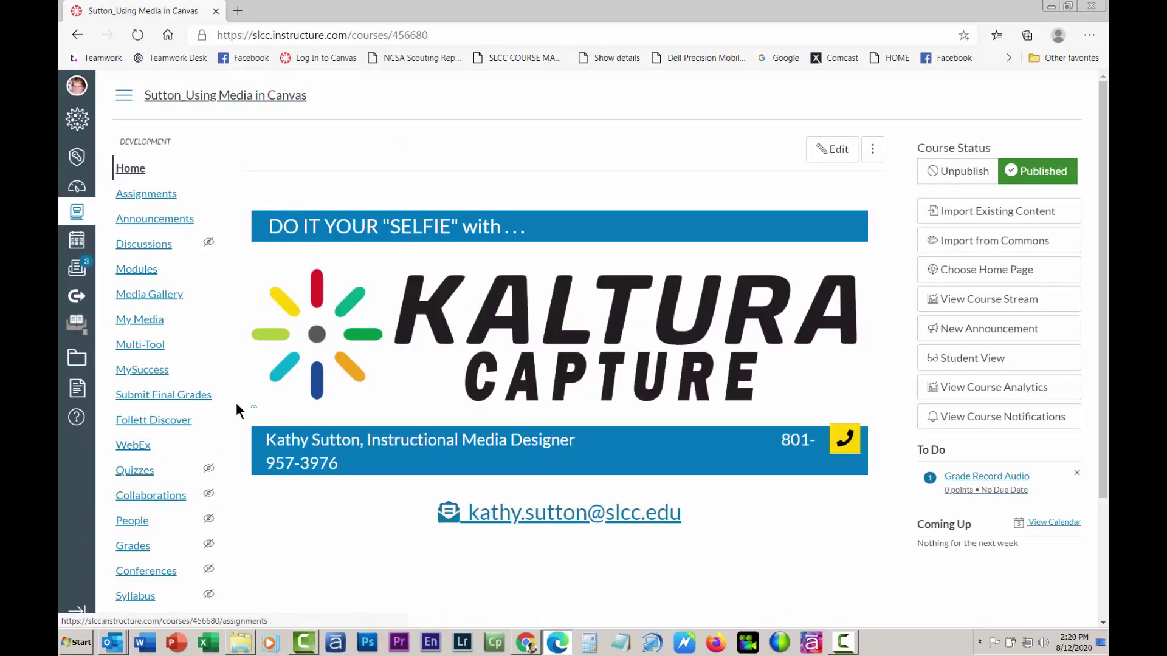
scroll(257, 550, down, 2)
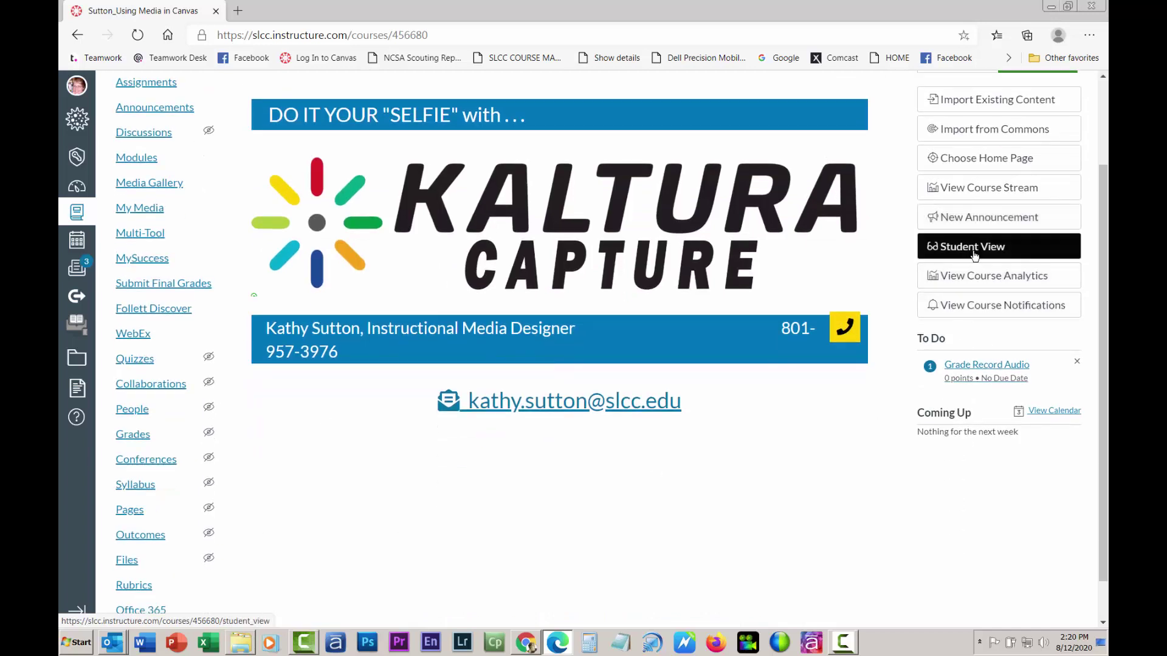
click(999, 251)
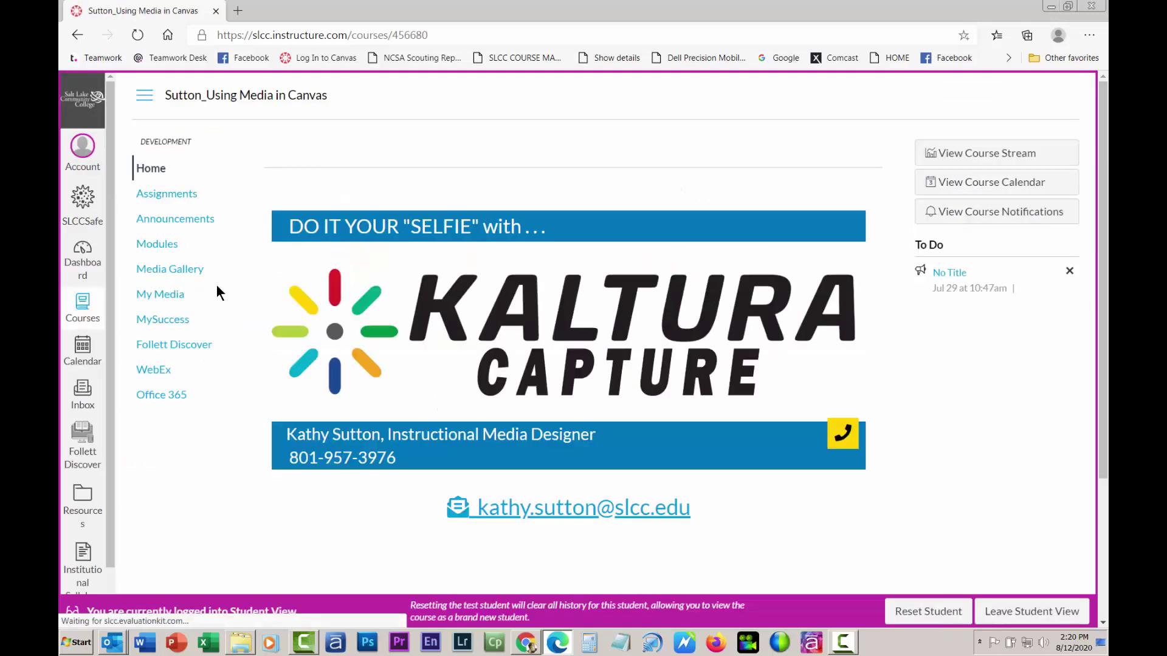
click(159, 375)
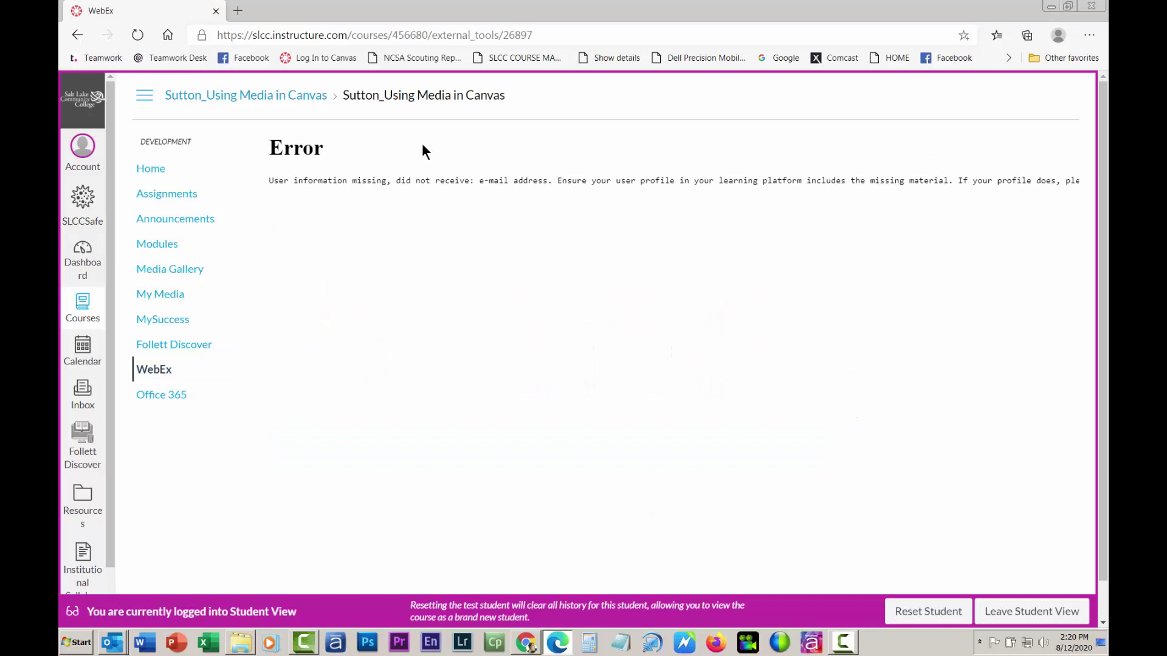
Step: Note the missing e-mail error, leave Student View, and open the People roster
drag(396, 180, 632, 181)
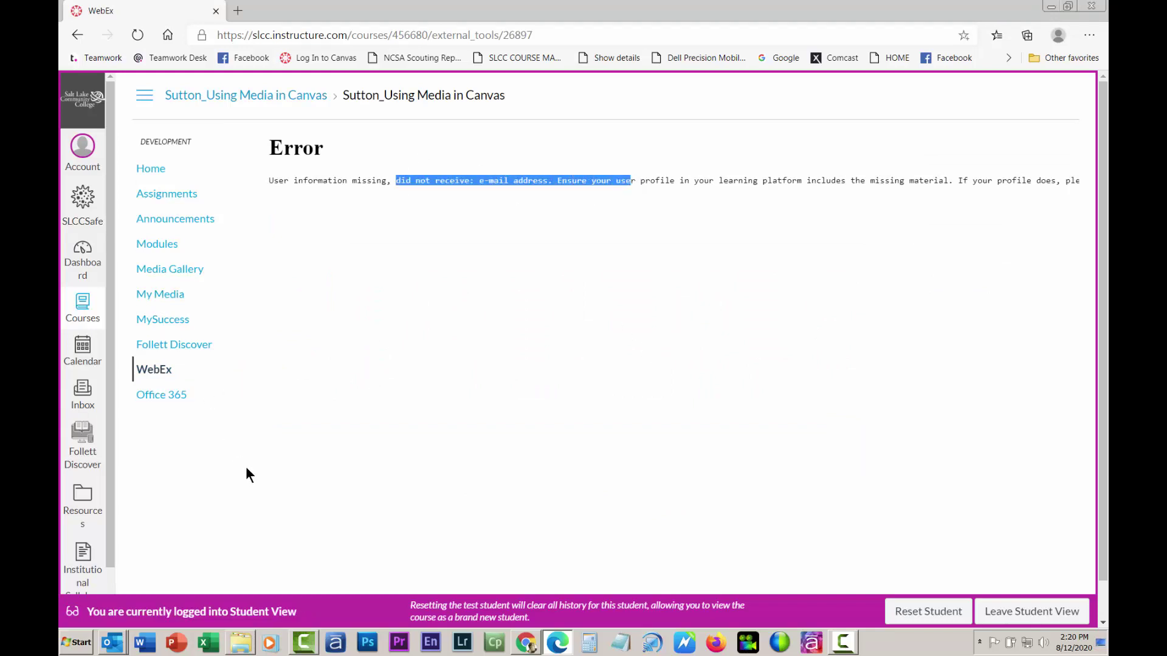
click(1003, 617)
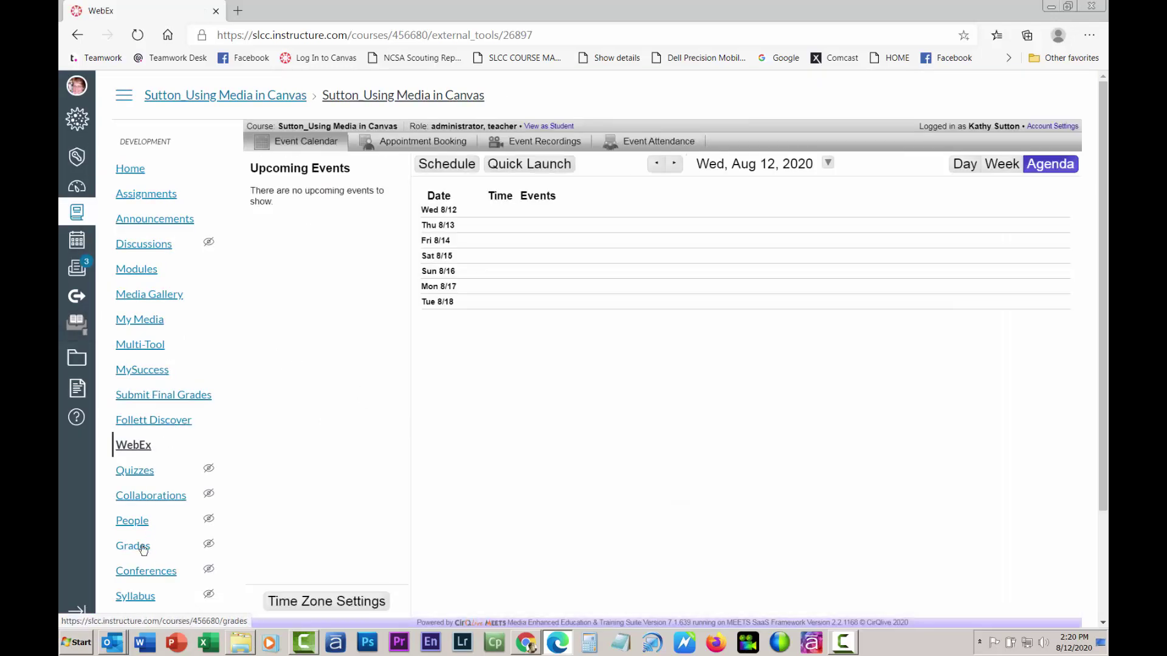
click(136, 524)
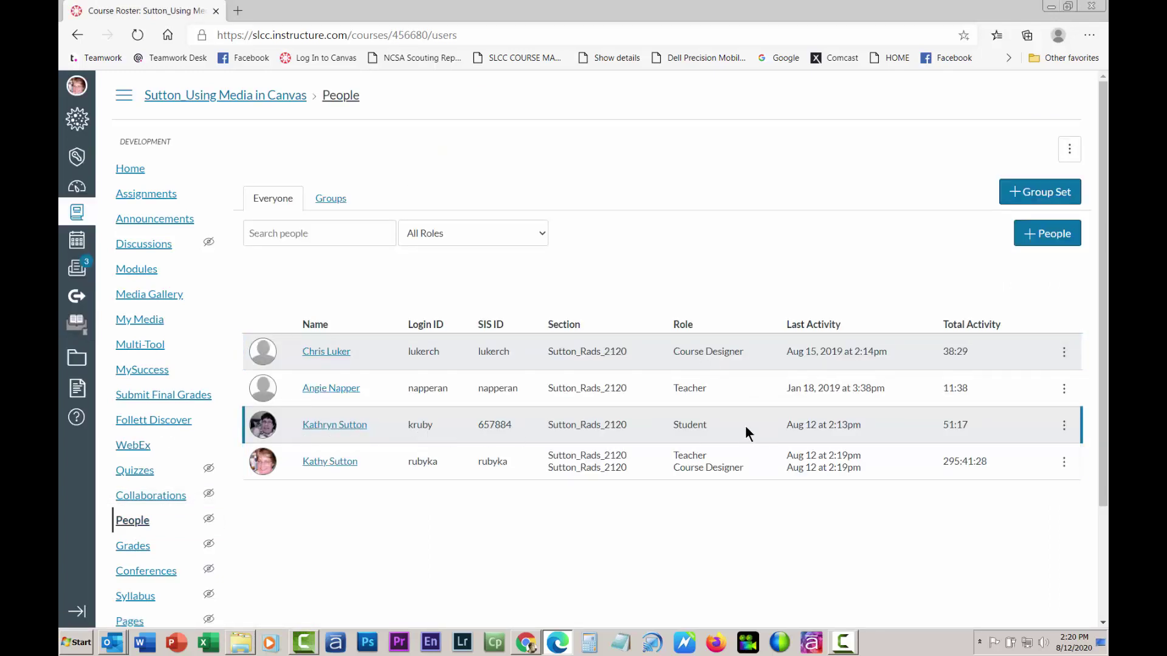
Step: Act as the enrolled student from their profile and confirm with Proceed
click(350, 429)
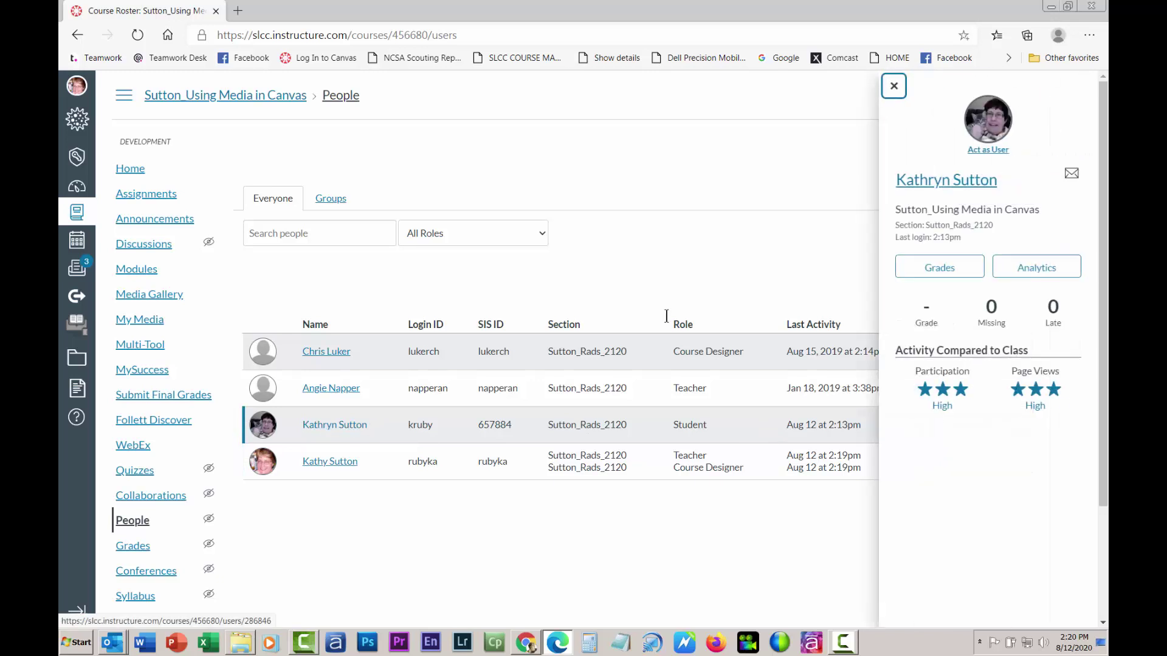
click(989, 150)
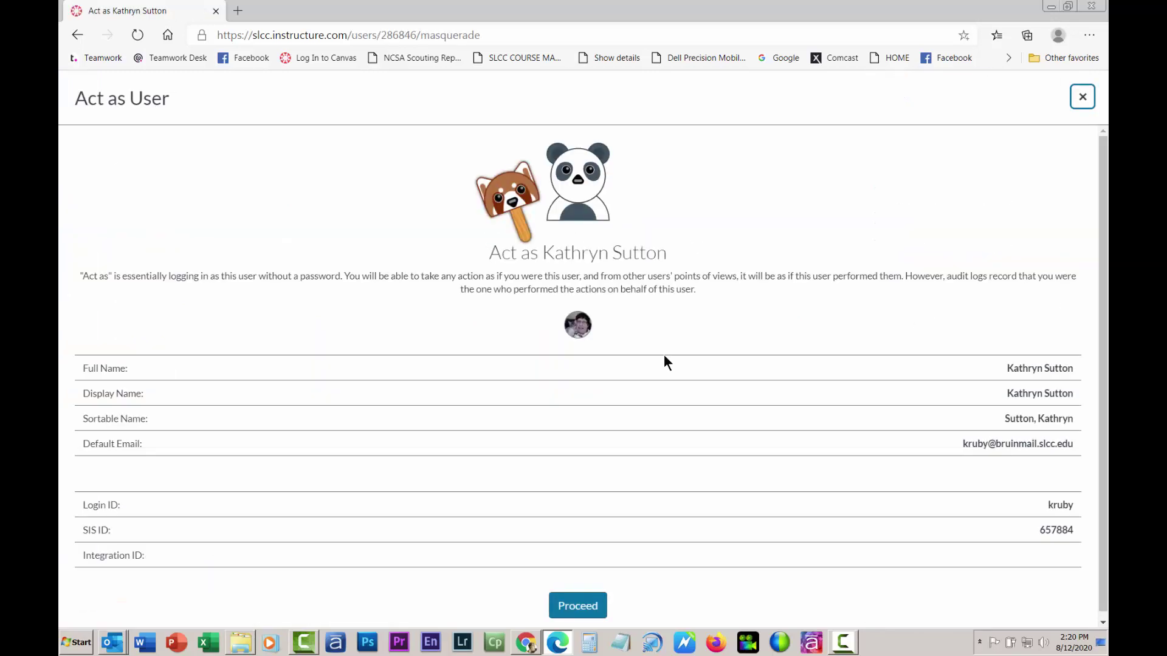
click(580, 606)
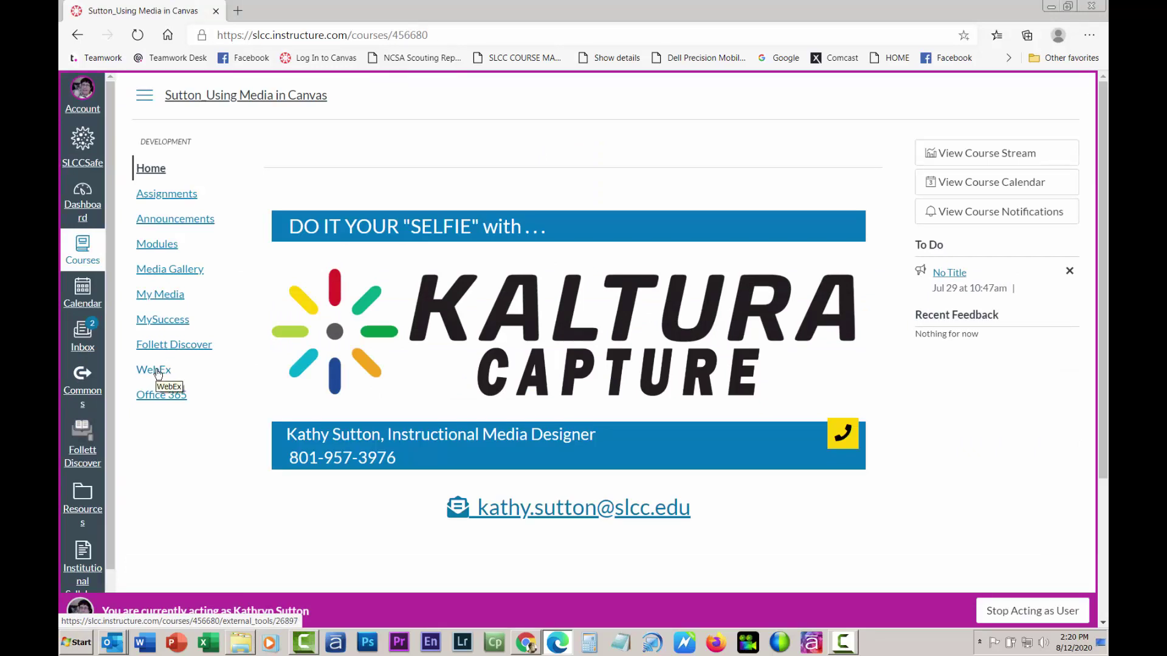
Step: In WebEx Appointment Booking, choose the instructor to book an appointment with
click(159, 373)
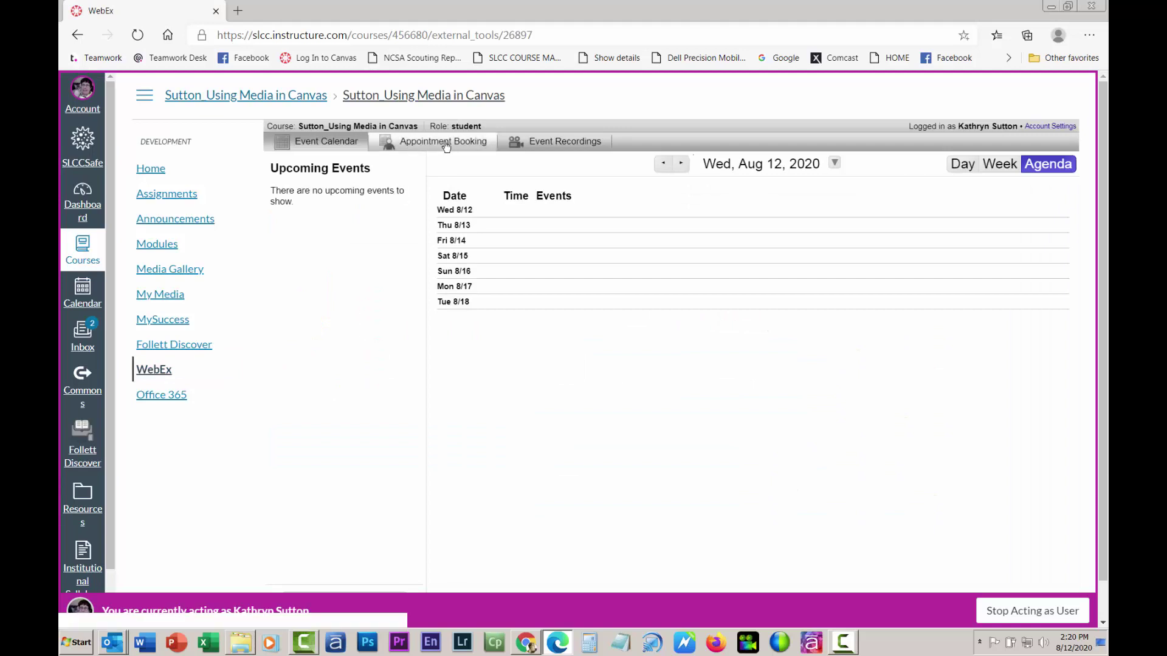
click(446, 145)
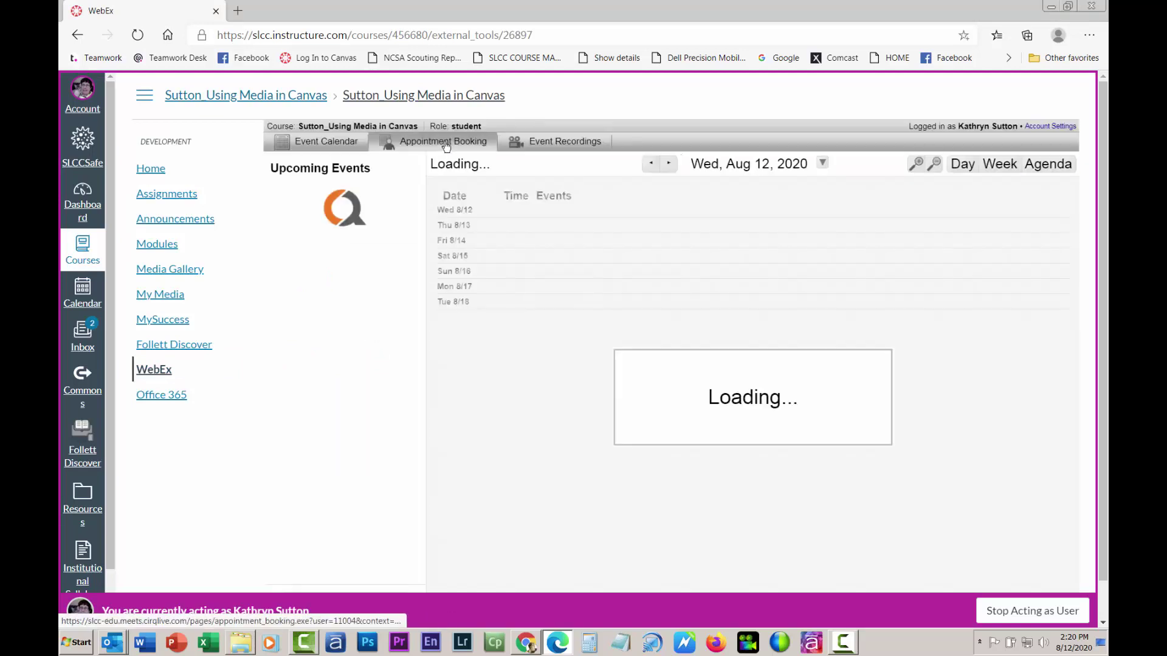
click(628, 187)
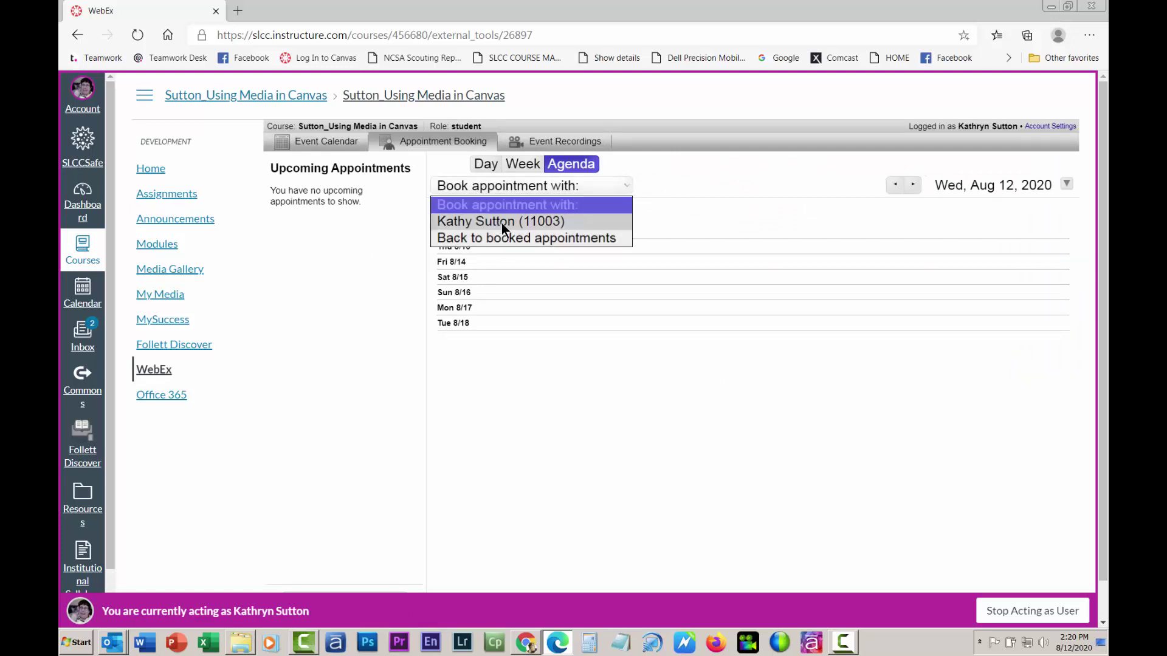
click(501, 222)
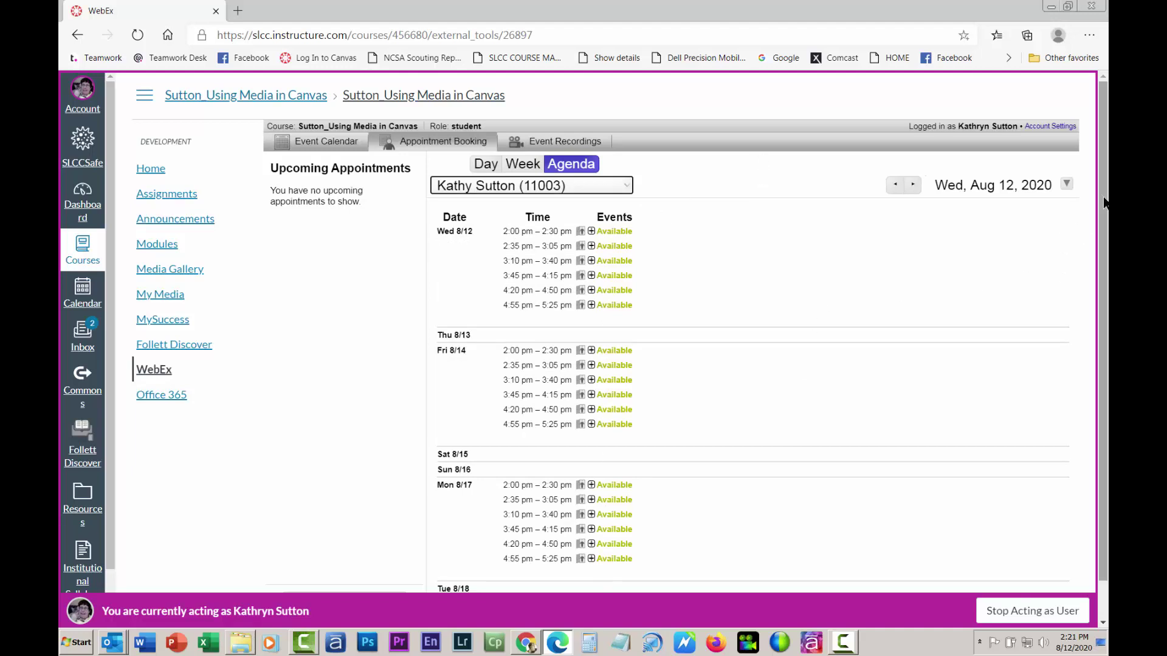
Step: Advance the agenda to Sat, Aug 15 and open the Wed 8/19 3:10 pm slot
scroll(1104, 202, down, 1)
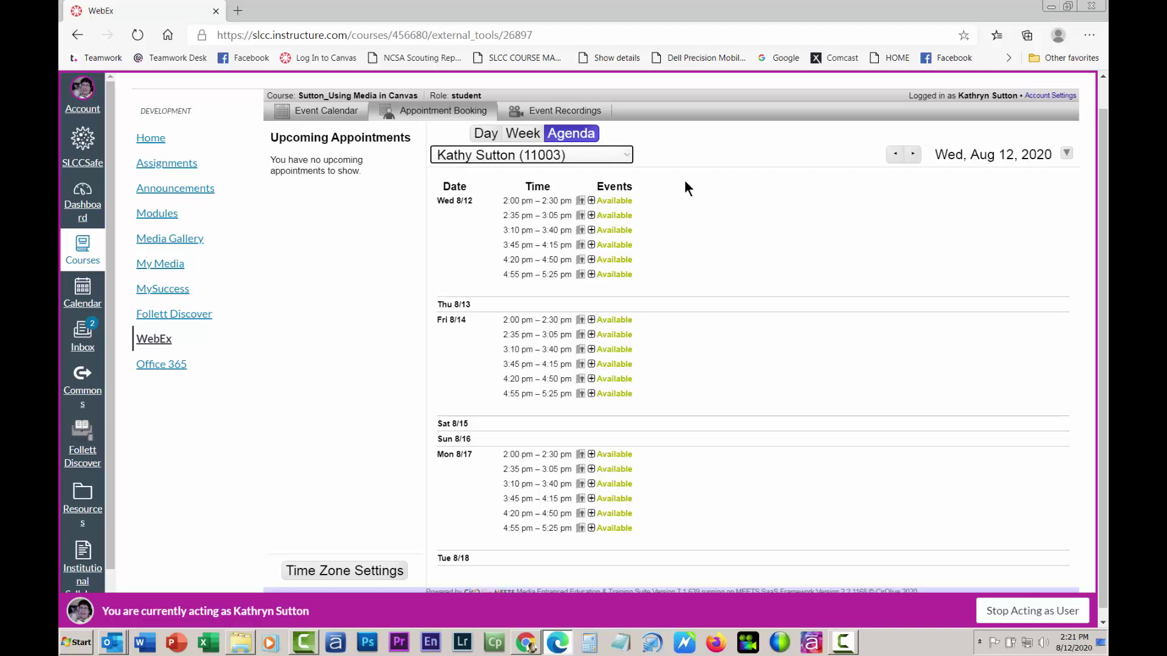
click(912, 157)
click(914, 157)
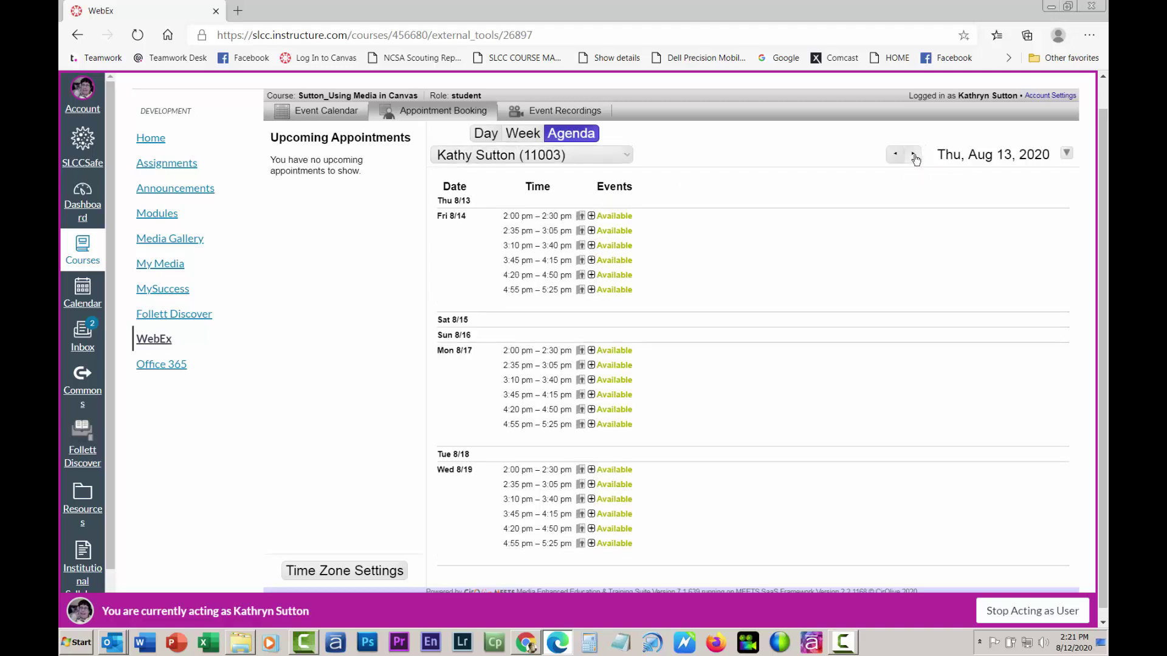
click(914, 156)
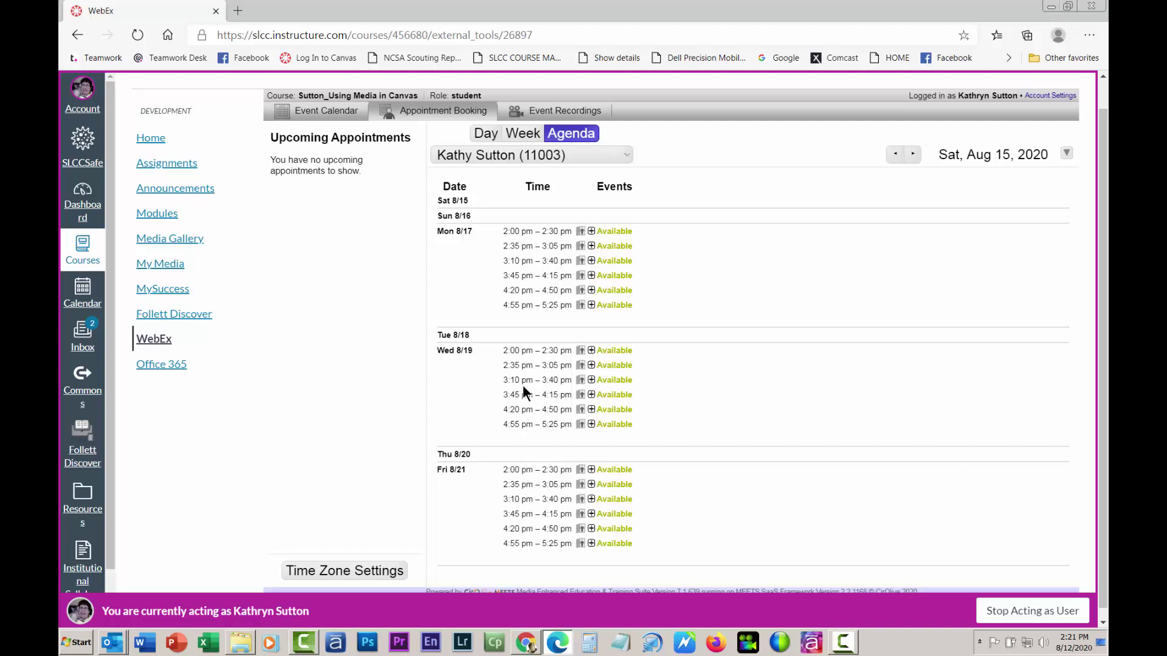
click(610, 383)
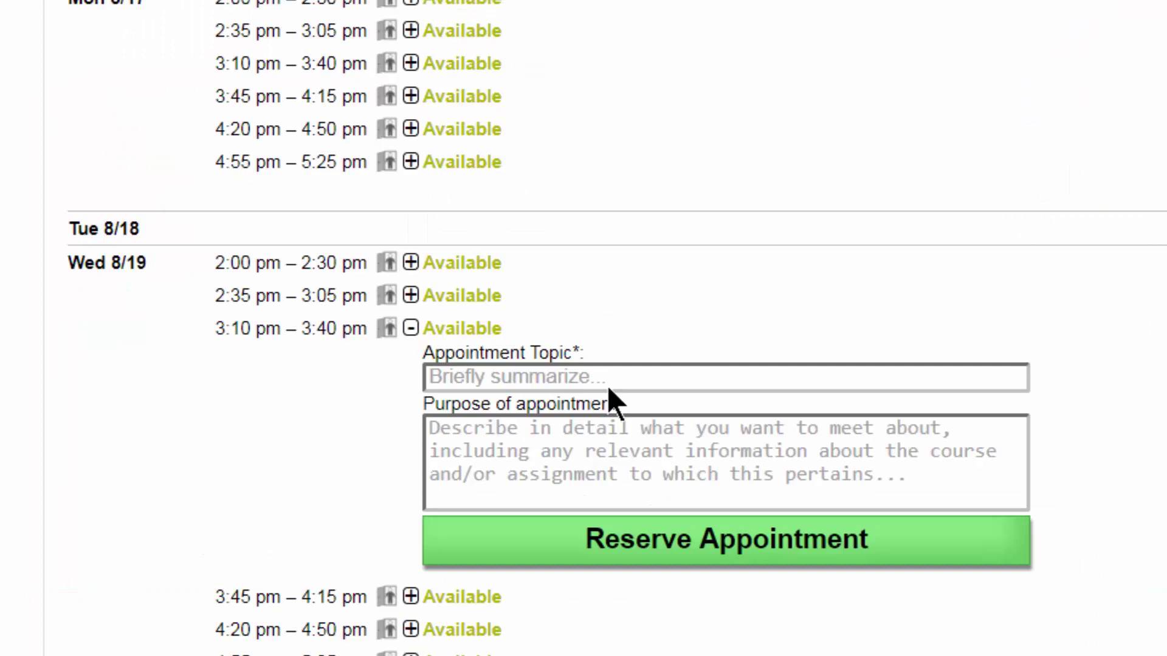
Step: Reserve the slot with topic 'I need help with Art Final Project' and purpose 'My drawing is a disaster.'
click(678, 402)
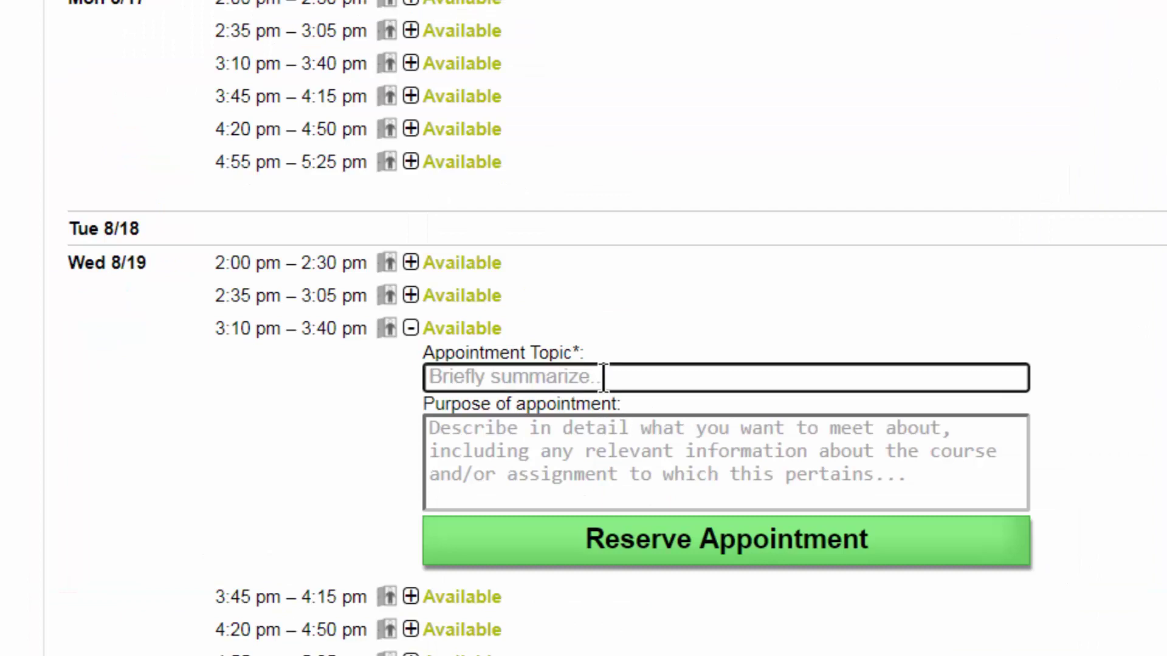
text(I need help with Art Final)
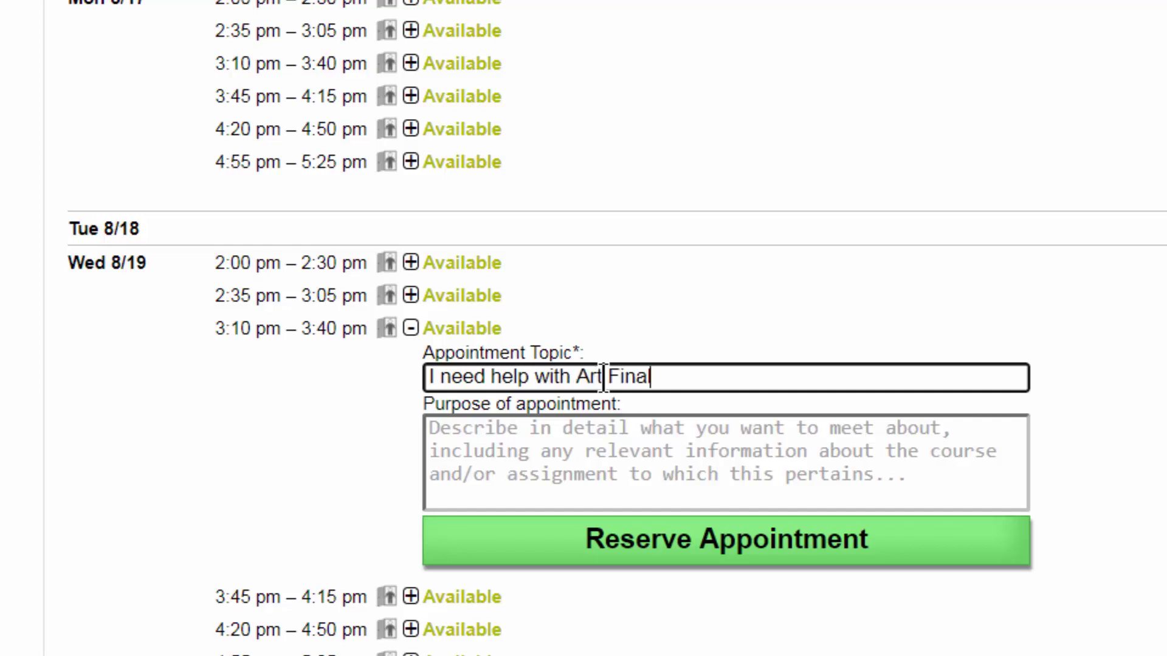
text( Project)
click(534, 449)
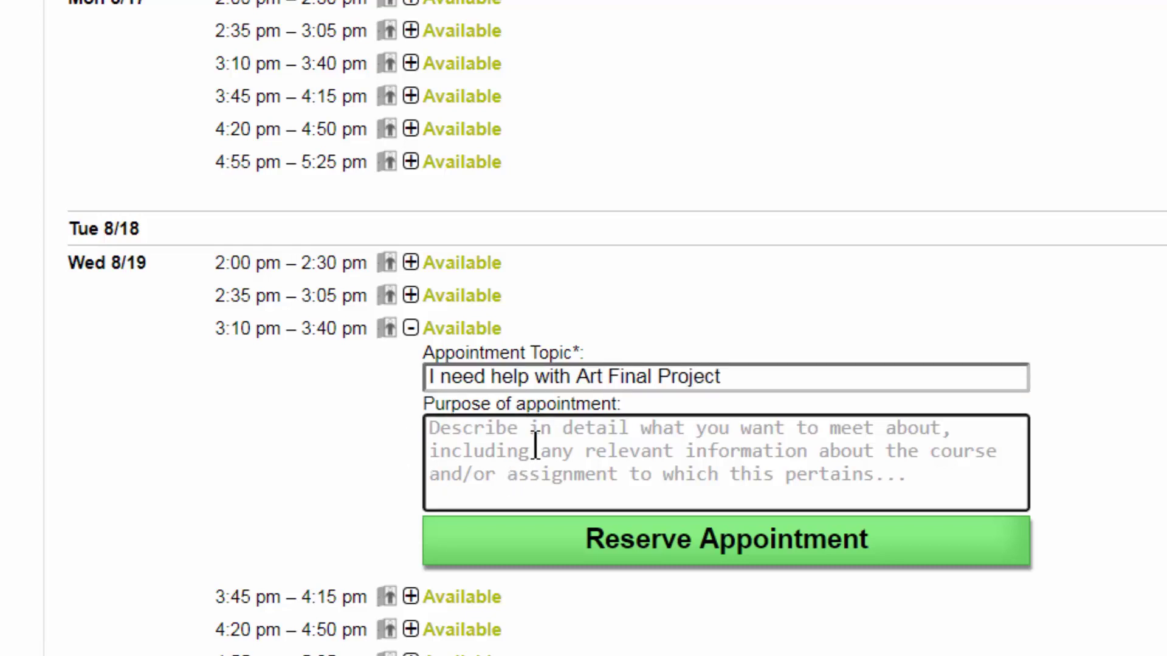
text(My dra)
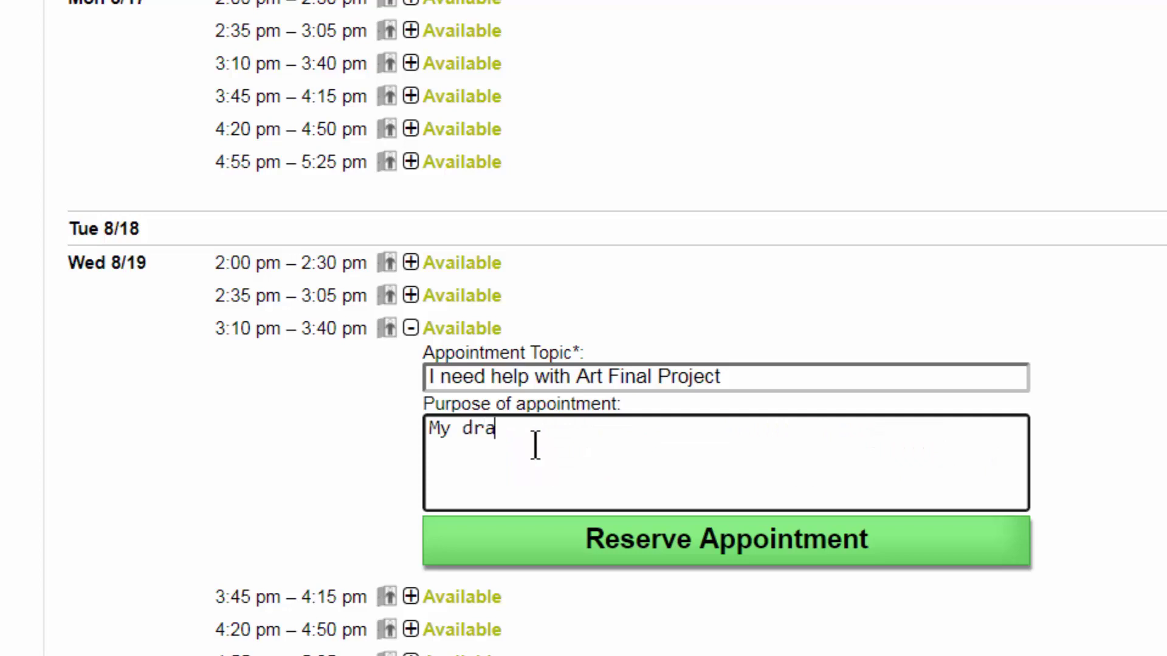
text(wing is a disas)
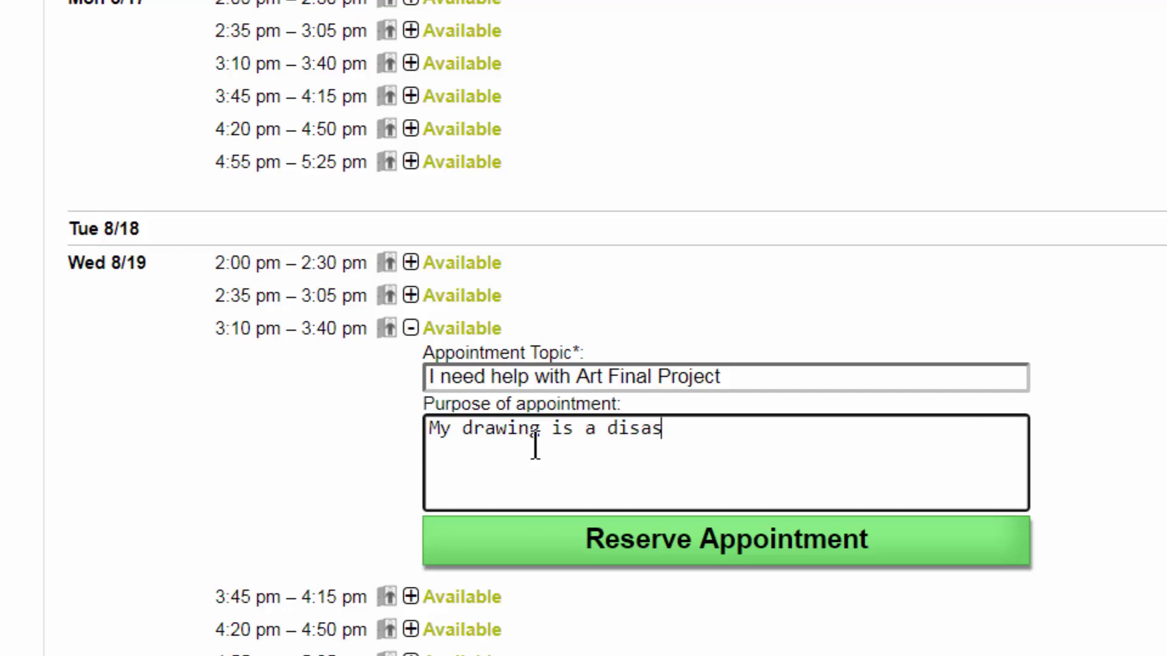
text(ter.)
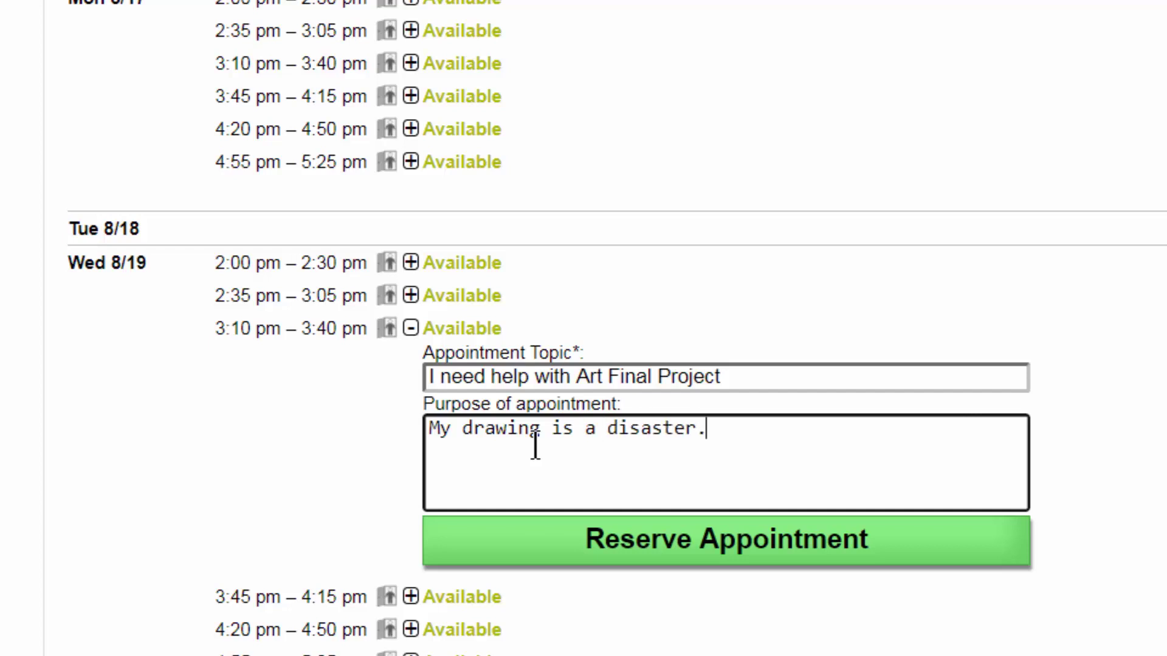
click(655, 562)
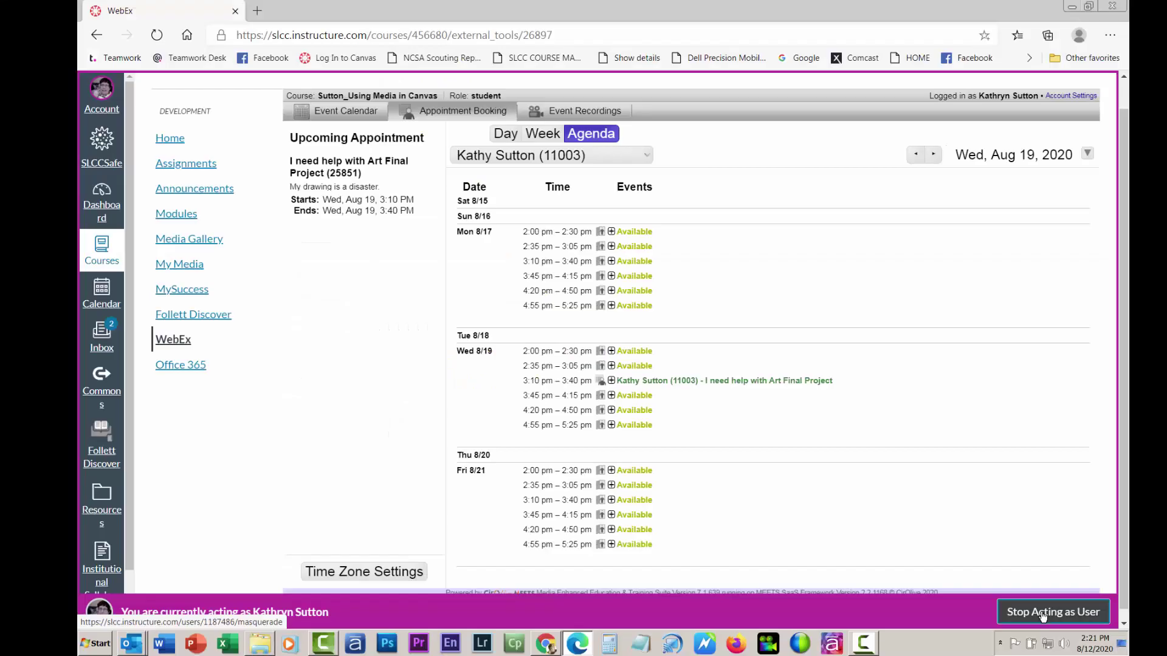
Step: Stop acting as the student and move the instructor's booking agenda to Aug 19
click(1043, 614)
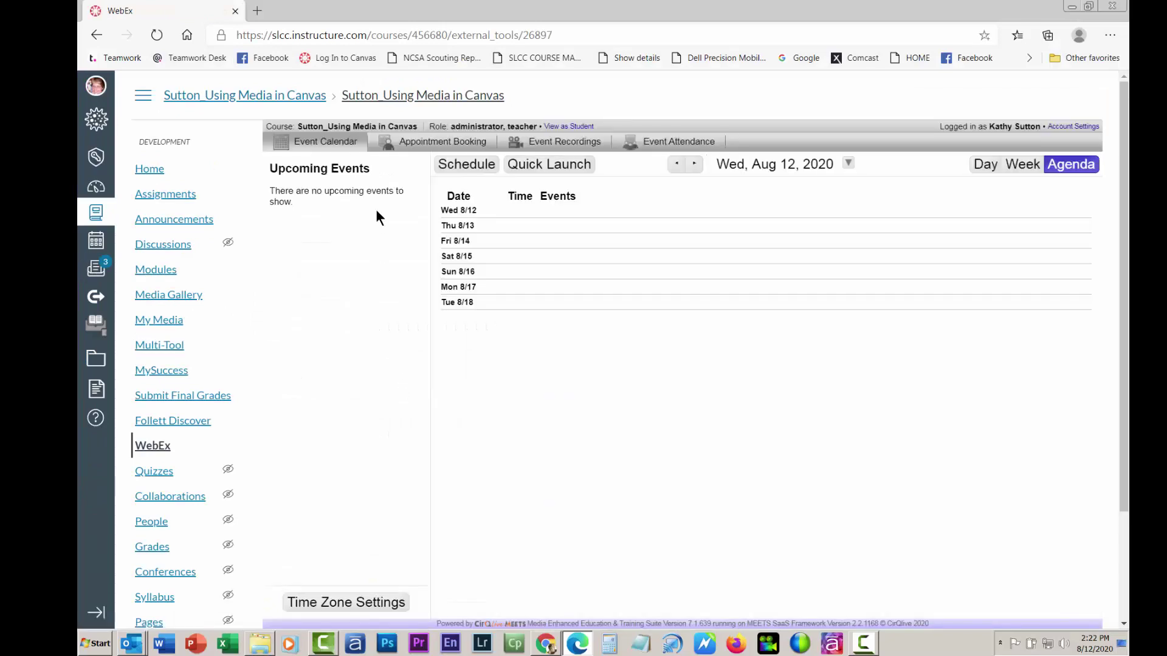
click(421, 147)
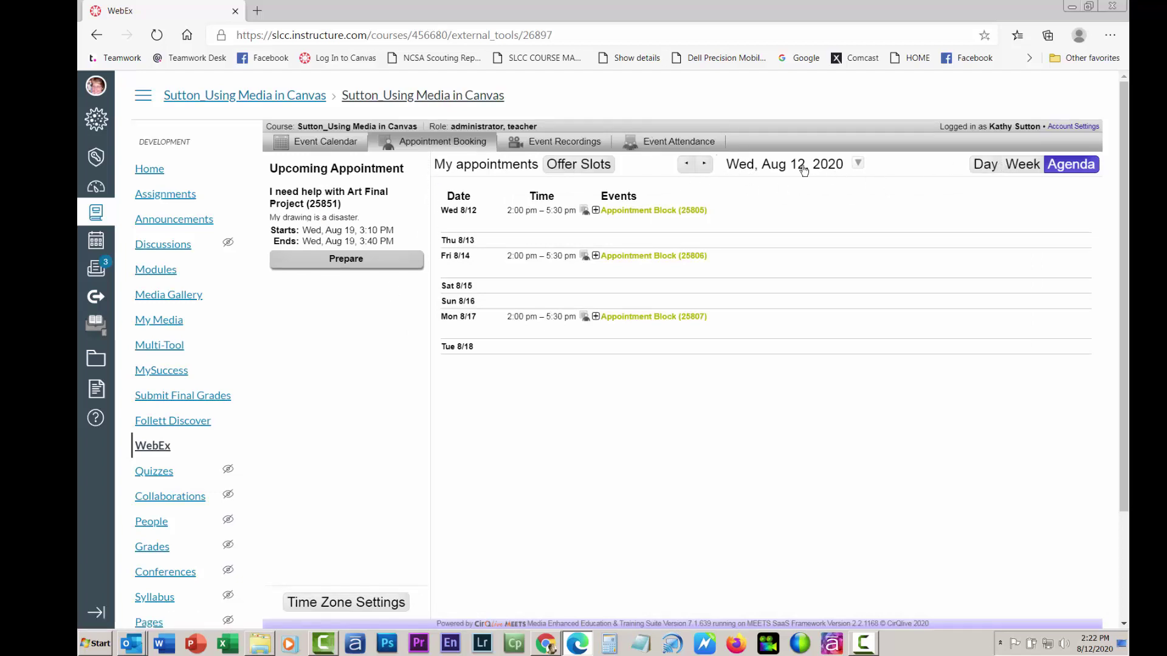
click(706, 164)
click(705, 164)
click(705, 164)
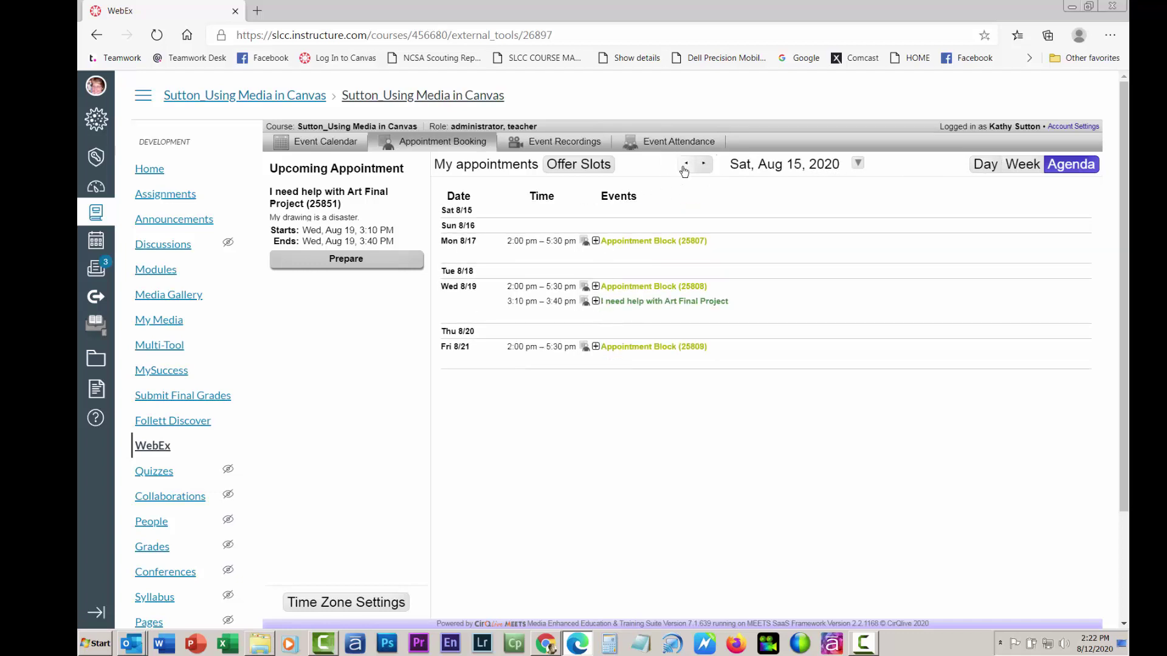
click(685, 166)
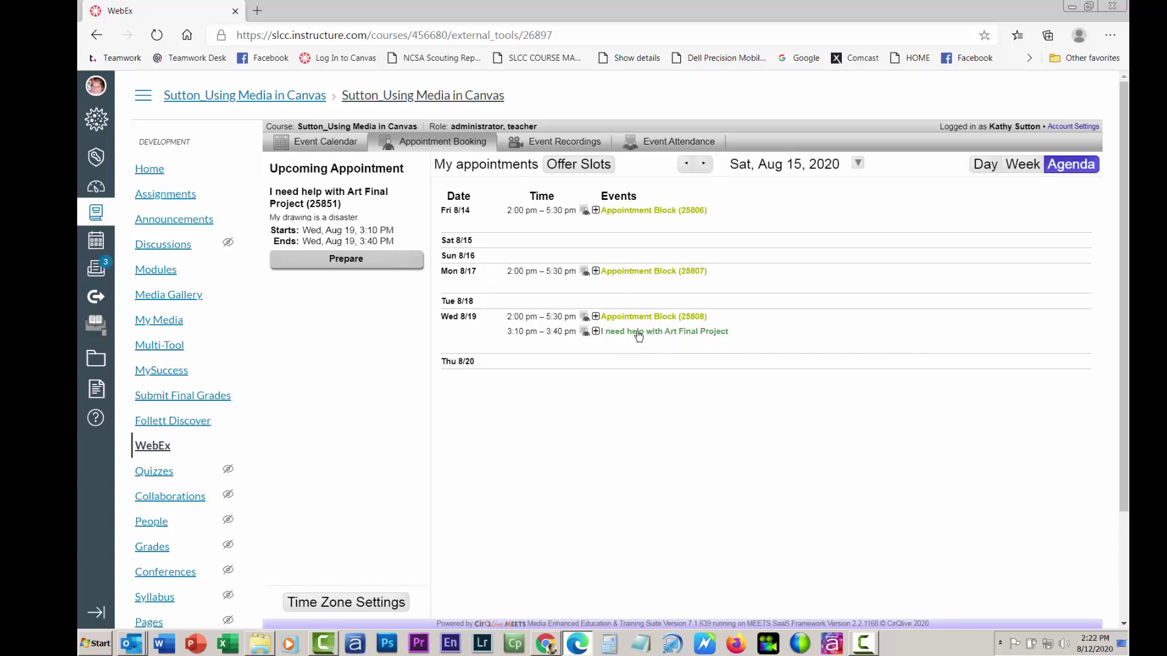